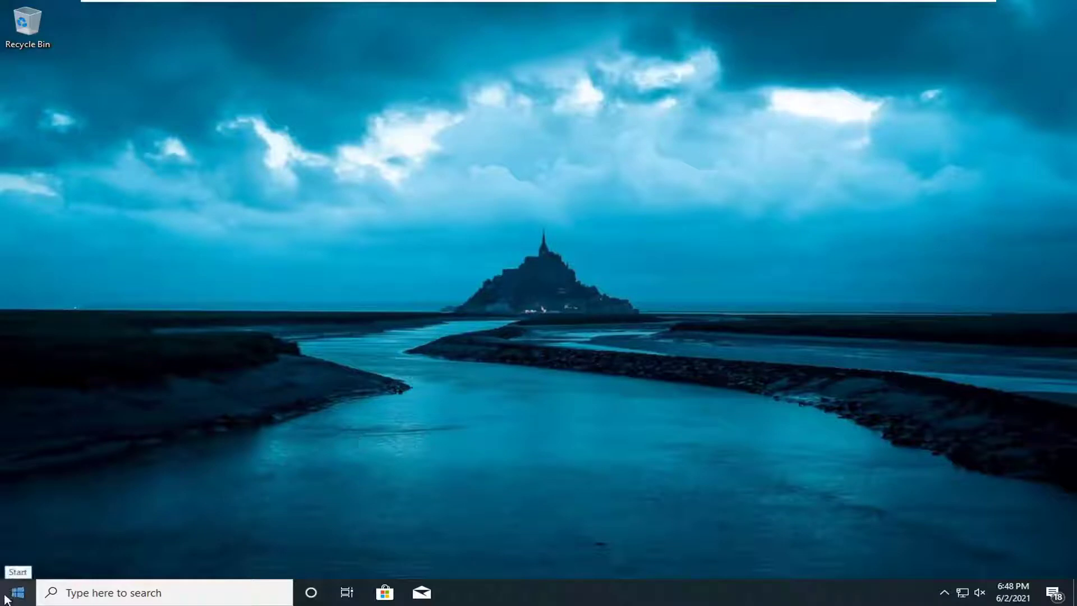
# Find 'network reset' from the Start menu and open the Network reset settings page
pyautogui.click(7, 596)
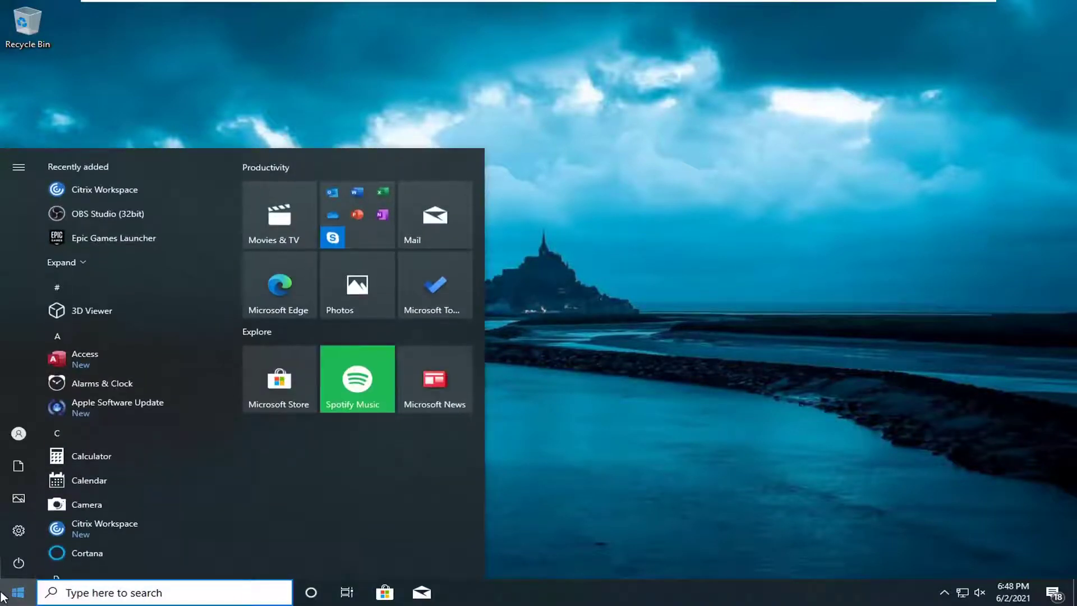
pyautogui.write('net')
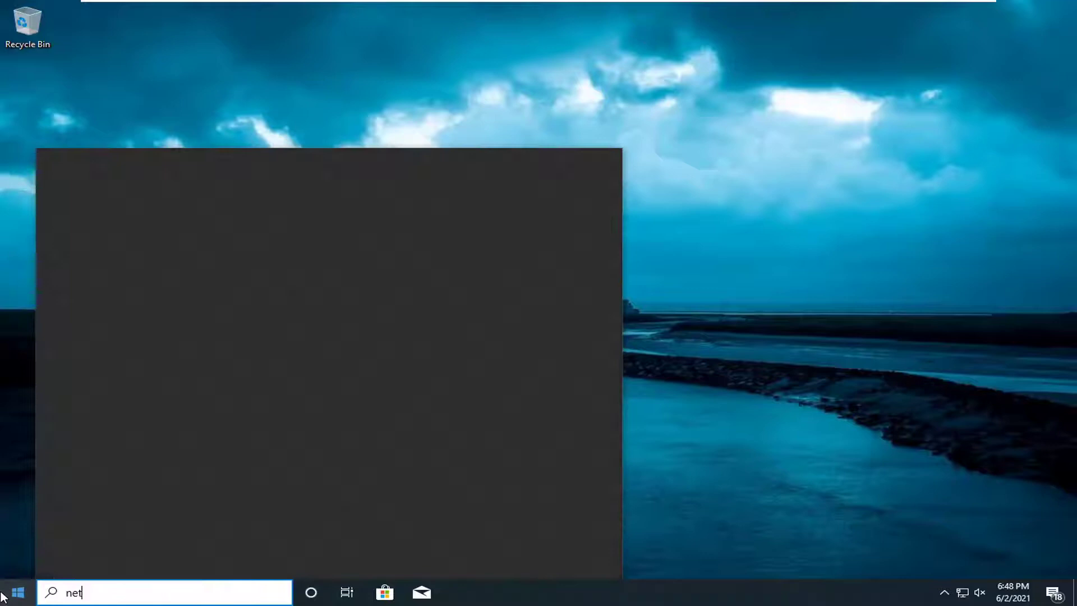
pyautogui.write('work reset')
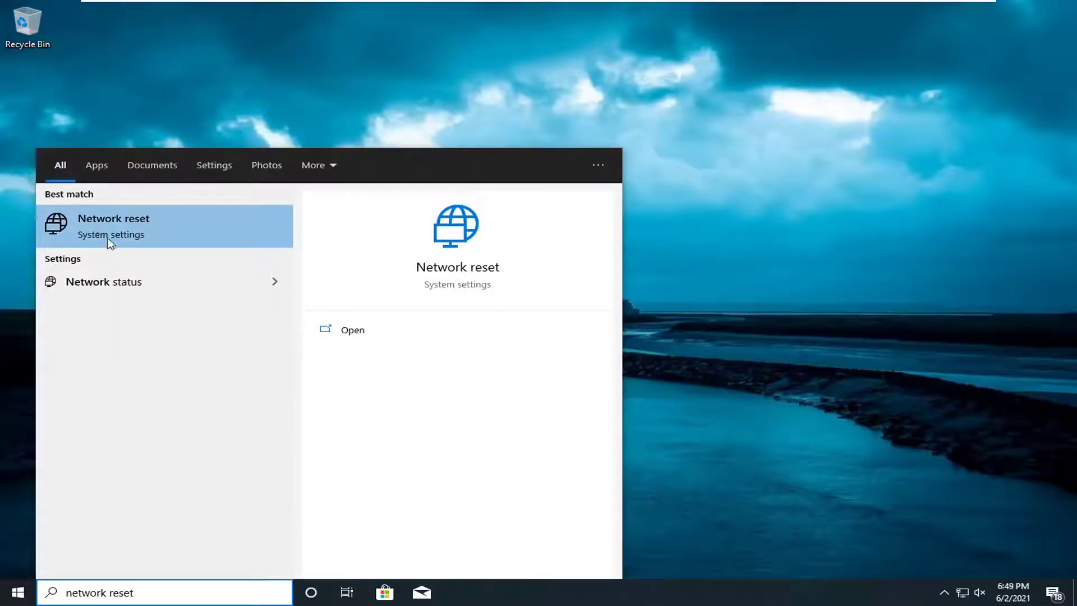
pyautogui.click(134, 234)
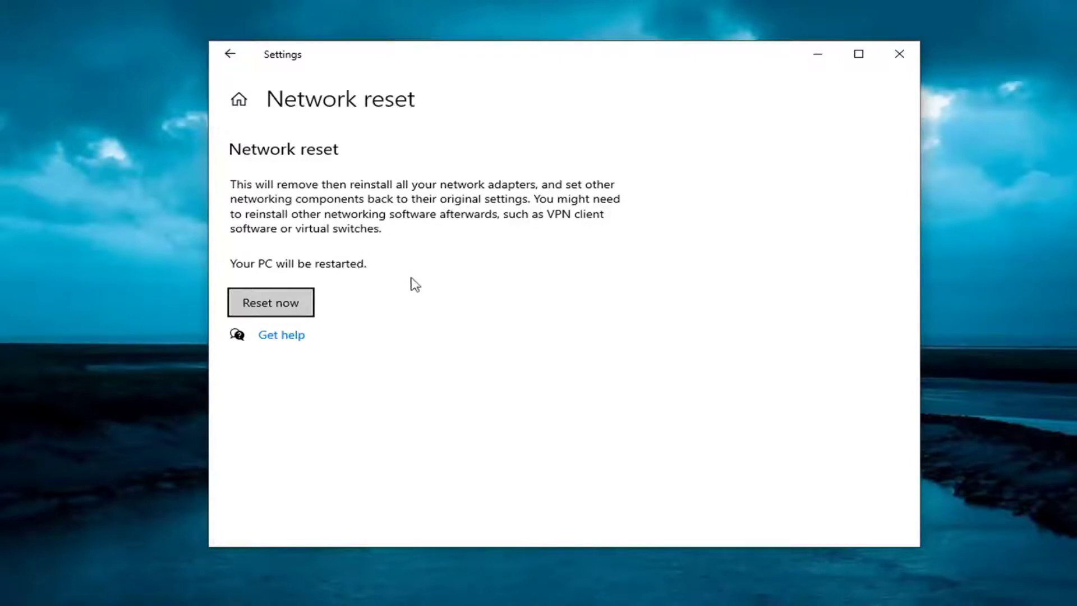
# Reset all network settings with Reset now and confirm with Yes
pyautogui.click(278, 303)
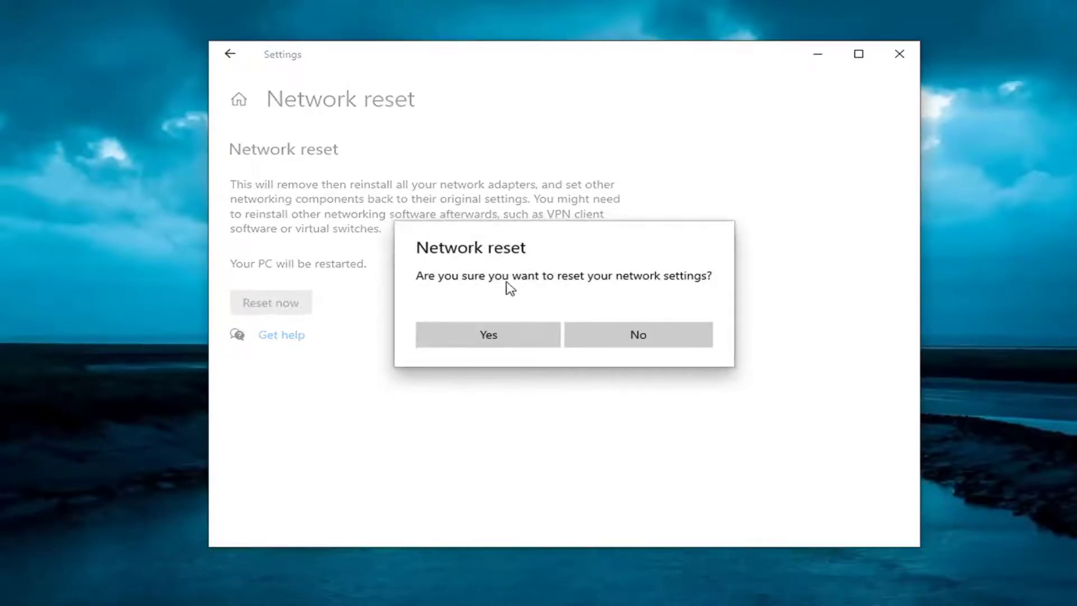
pyautogui.click(475, 337)
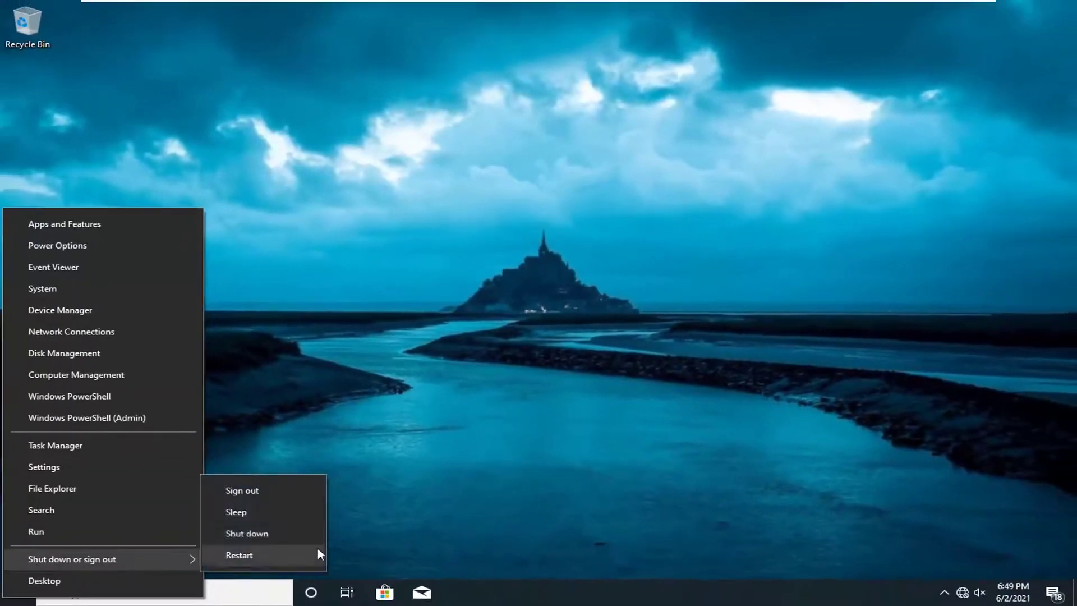
# Restart the PC to finish the network reset
pyautogui.click(253, 556)
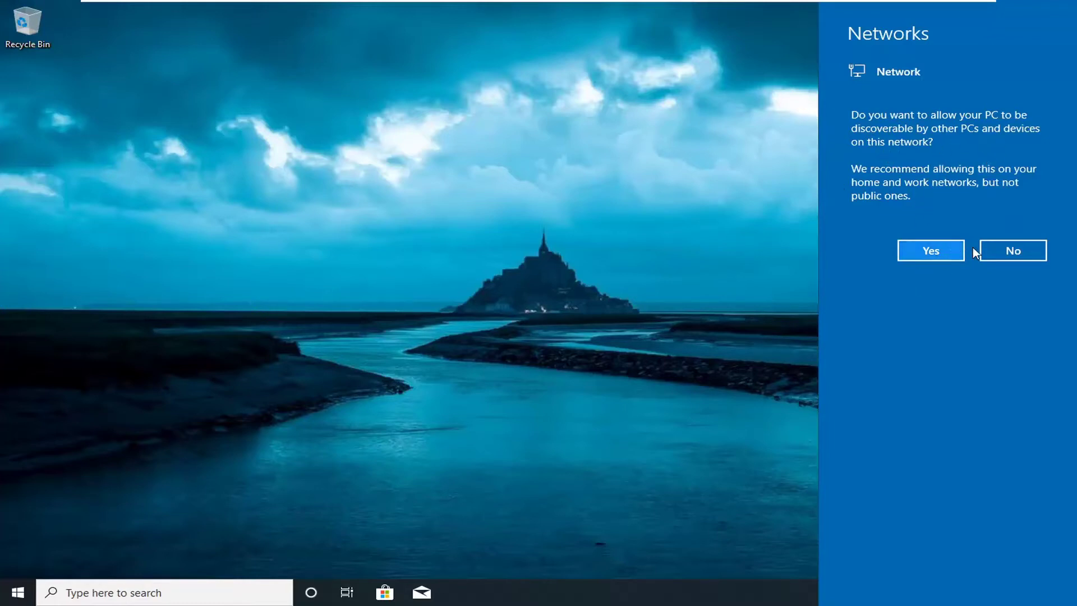
# Answer No so the PC stays undiscoverable on this network
pyautogui.click(1002, 250)
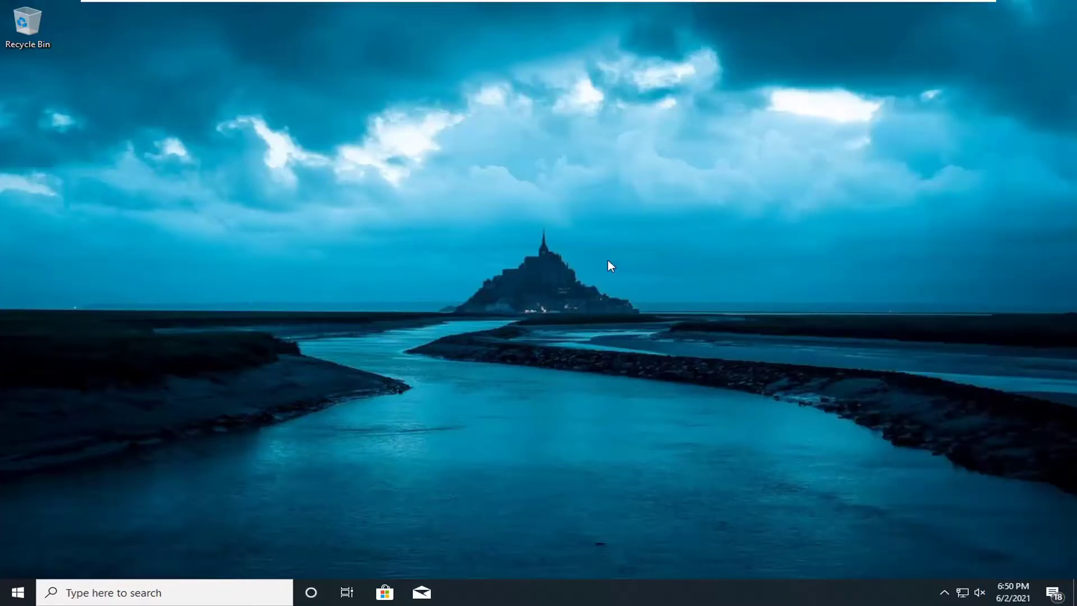